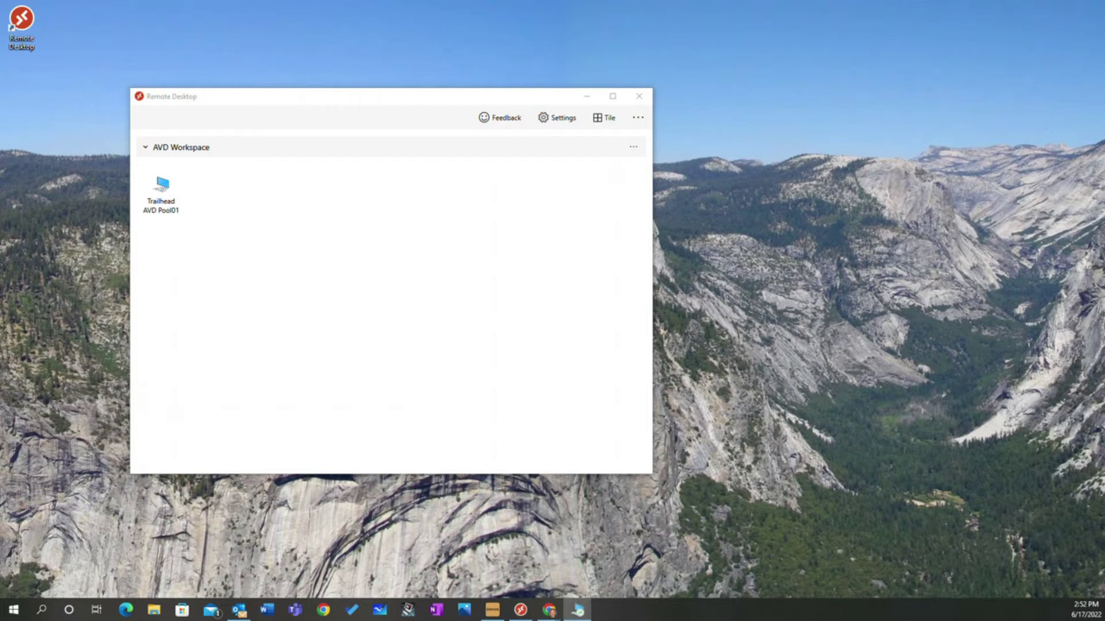
# Submit the password for Pool01 and dismiss the resulting password-change error.
pyautogui.write('***********')
pyautogui.press('Return')
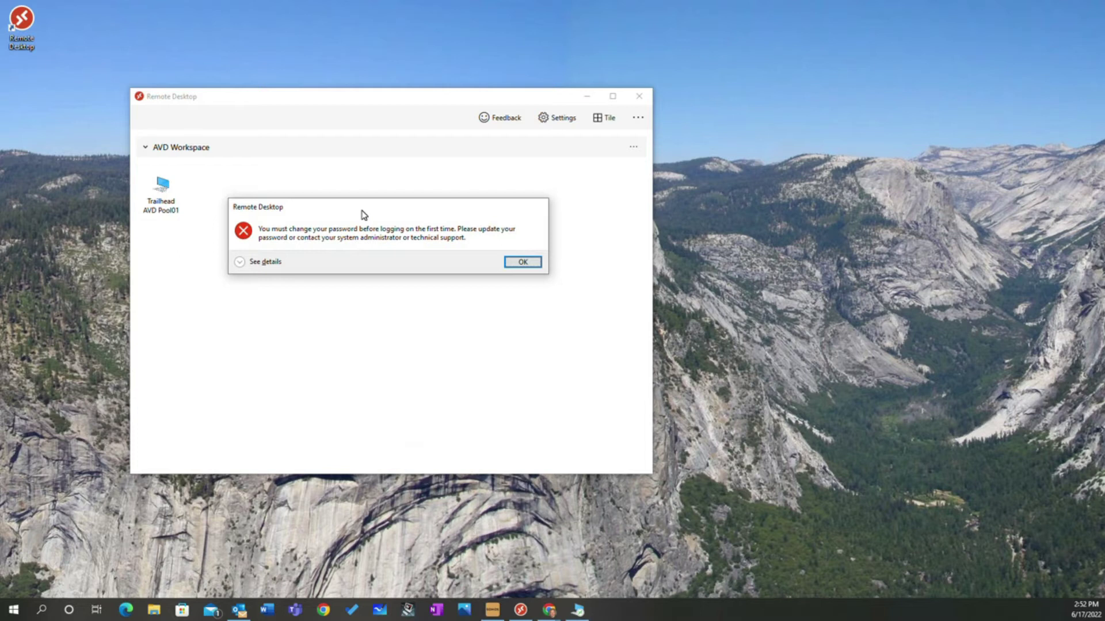
pyautogui.press('Return')
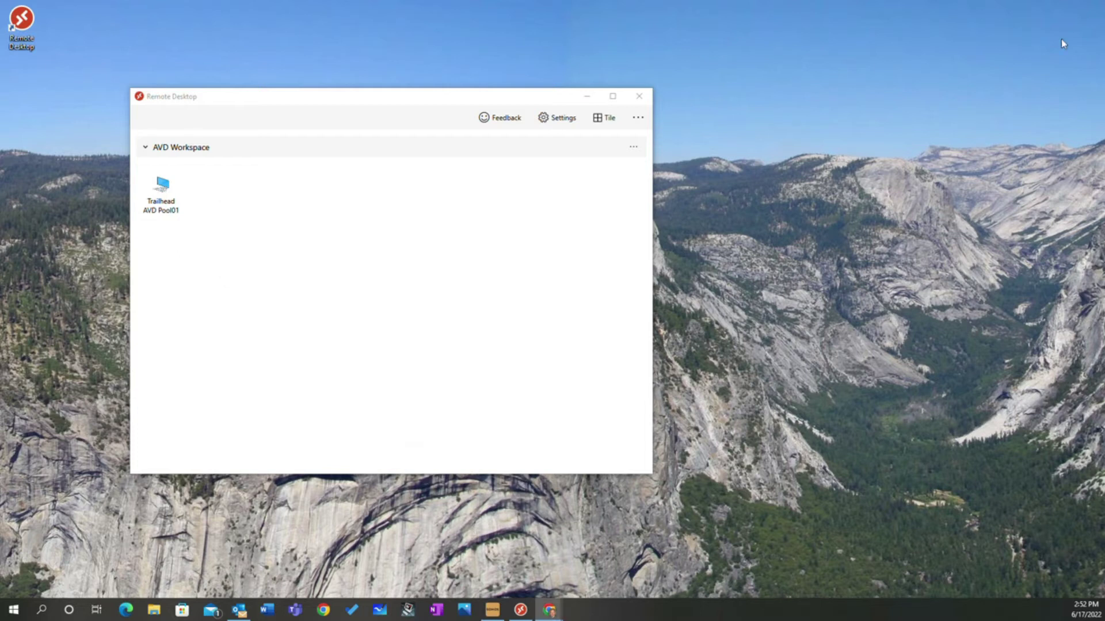
# Load office.com in the private window and sign in with the test account's e-mail and current password.
pyautogui.moveTo(199, 45); pyautogui.dragTo(116, 42)
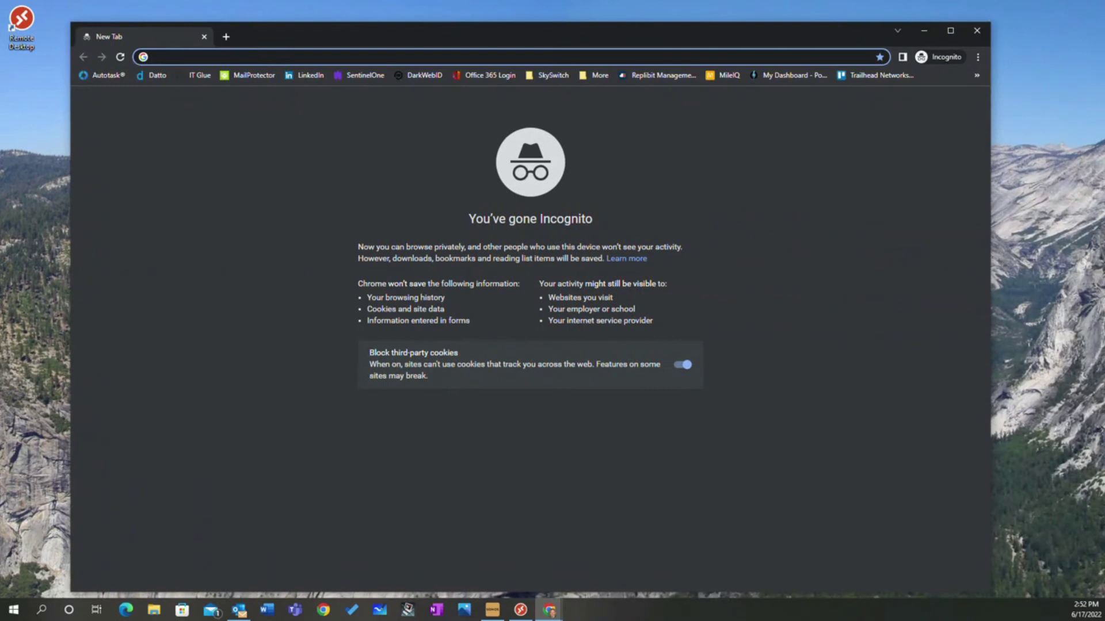
pyautogui.write('office.com')
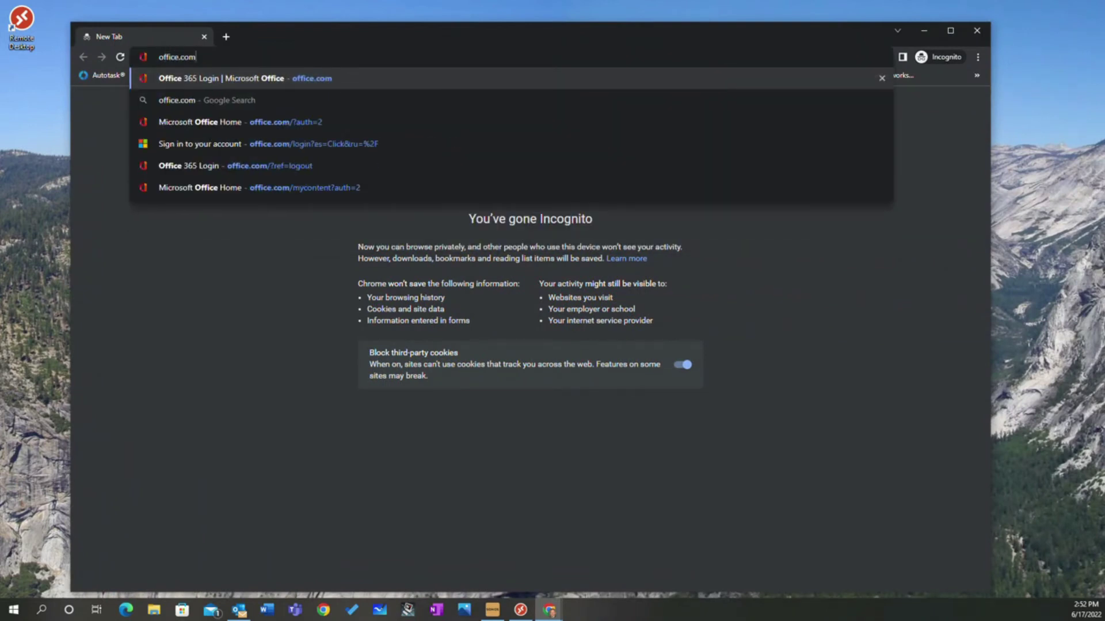
pyautogui.press('Return')
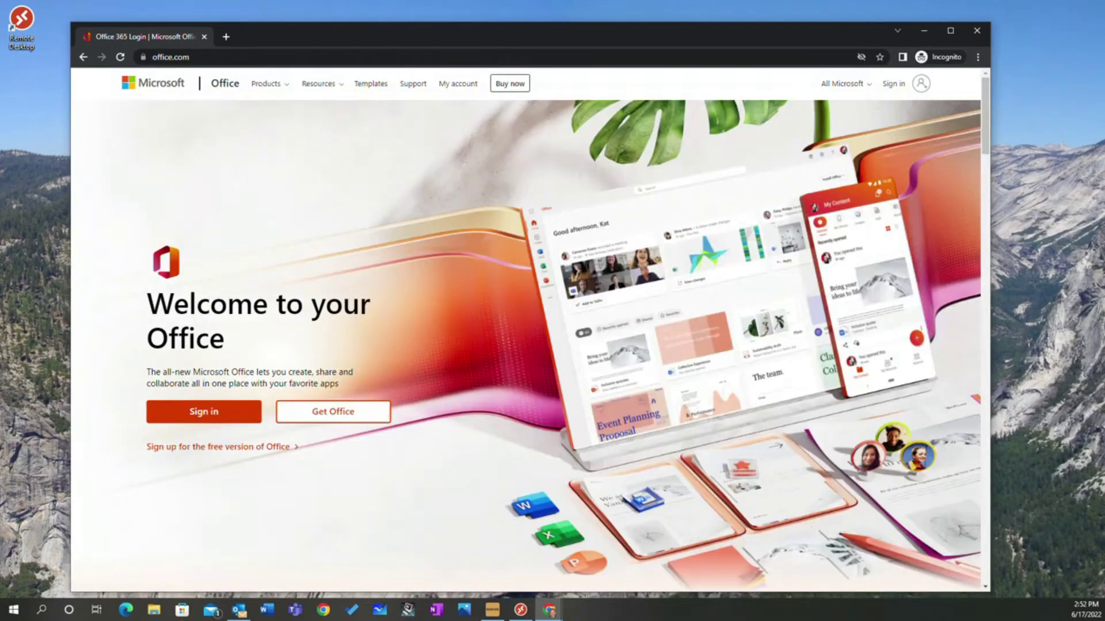
pyautogui.click(190, 412)
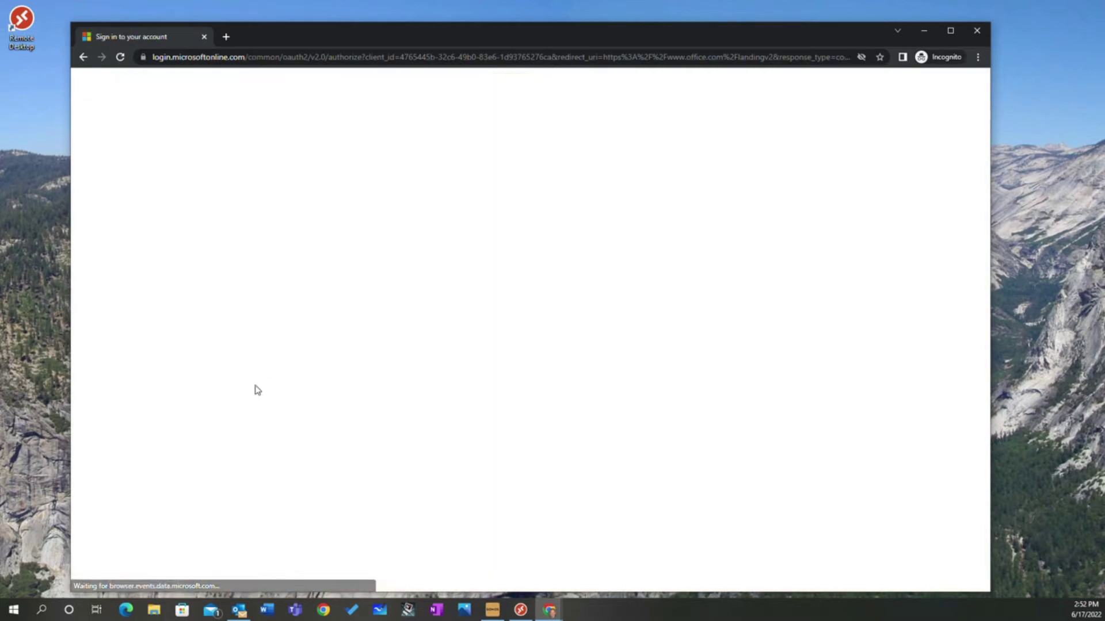
pyautogui.press('Return')
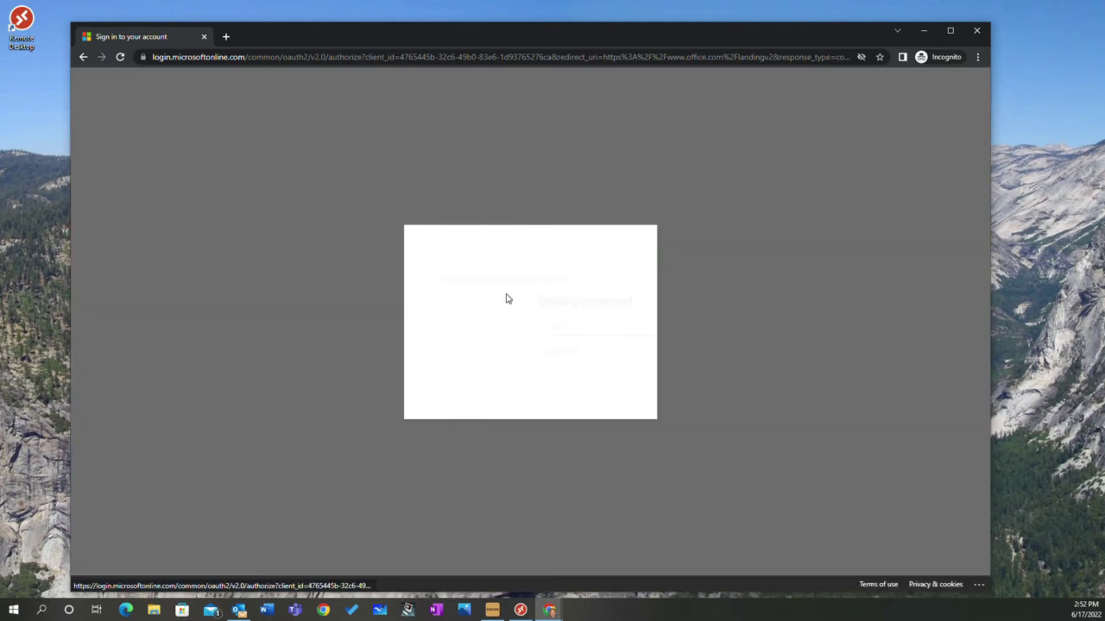
pyautogui.write('•••••••••')
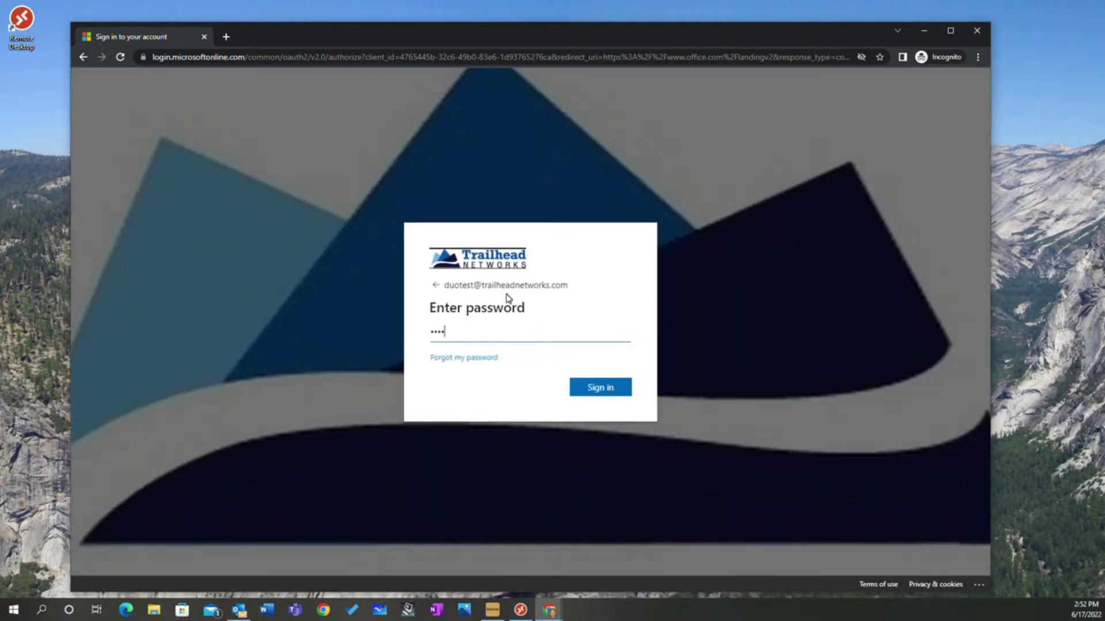
pyautogui.write('••')
pyautogui.press('Return')
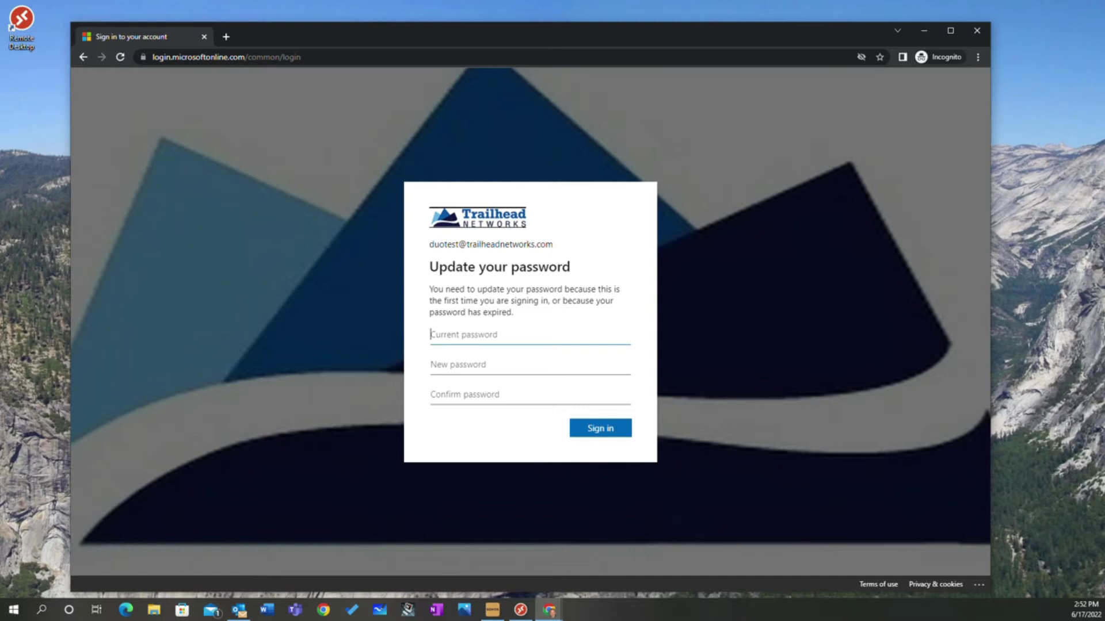
# Enter the current password, then the new password twice, and submit the change.
pyautogui.write('•••••••••••')
pyautogui.press('Tab')
pyautogui.write('•••••••••')
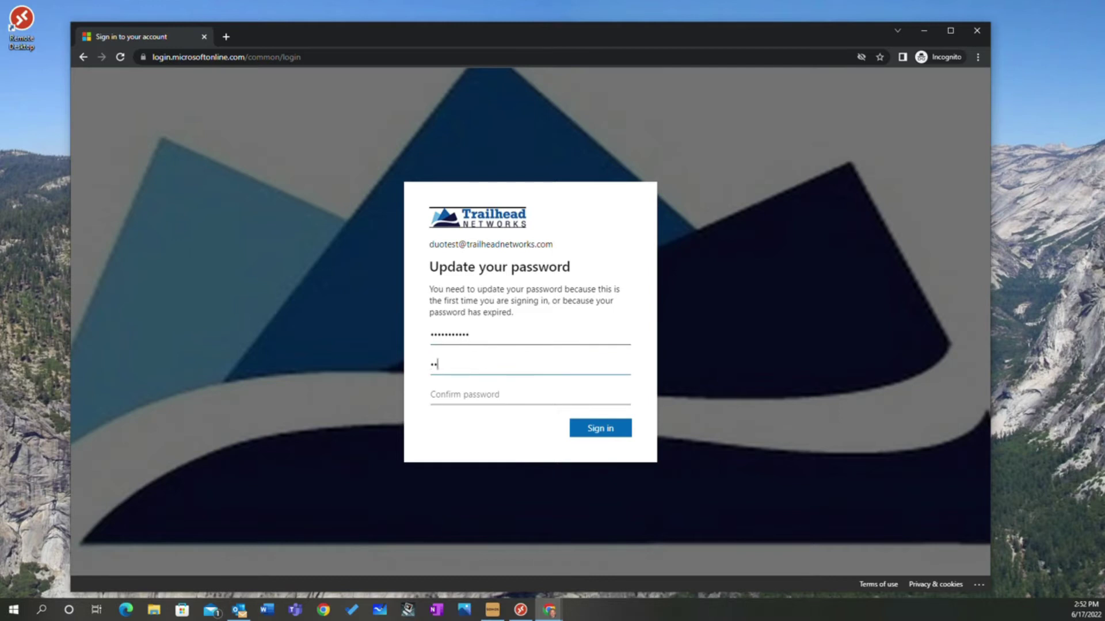
pyautogui.write('••')
pyautogui.press('Tab')
pyautogui.write('•••••••••••')
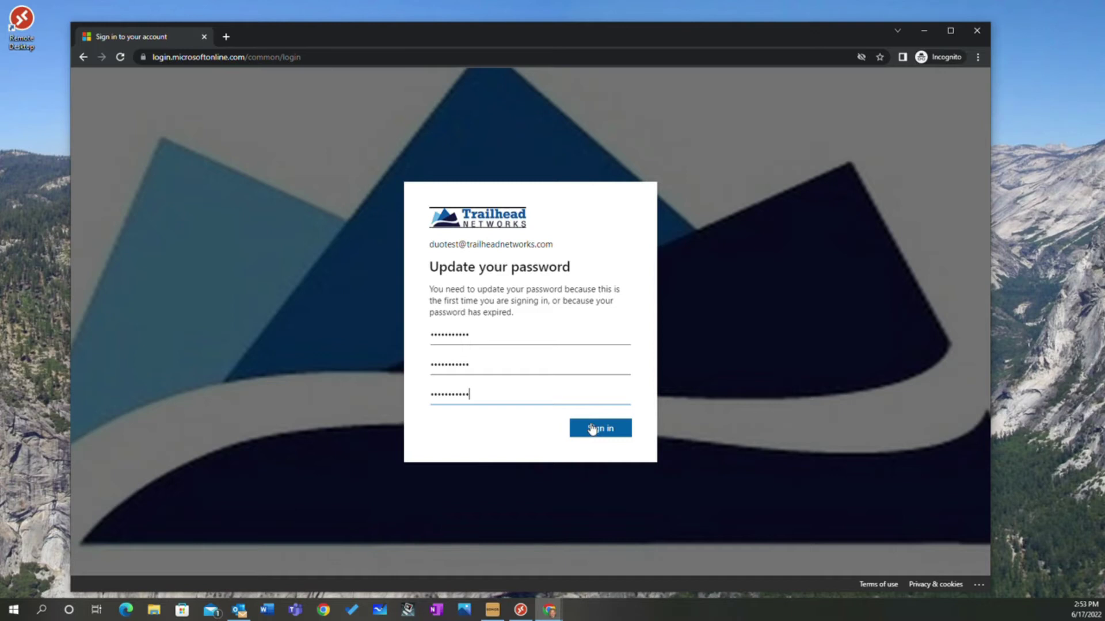
pyautogui.click(592, 428)
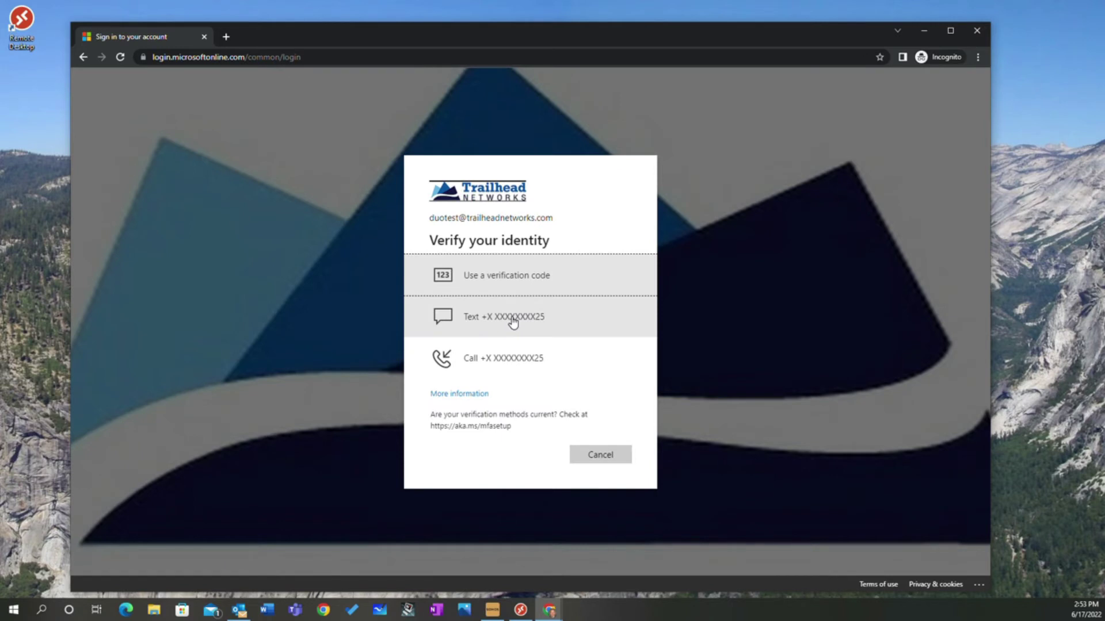
# Verify with the texted code, decline staying signed in, then sign out of Office.
pyautogui.click(513, 322)
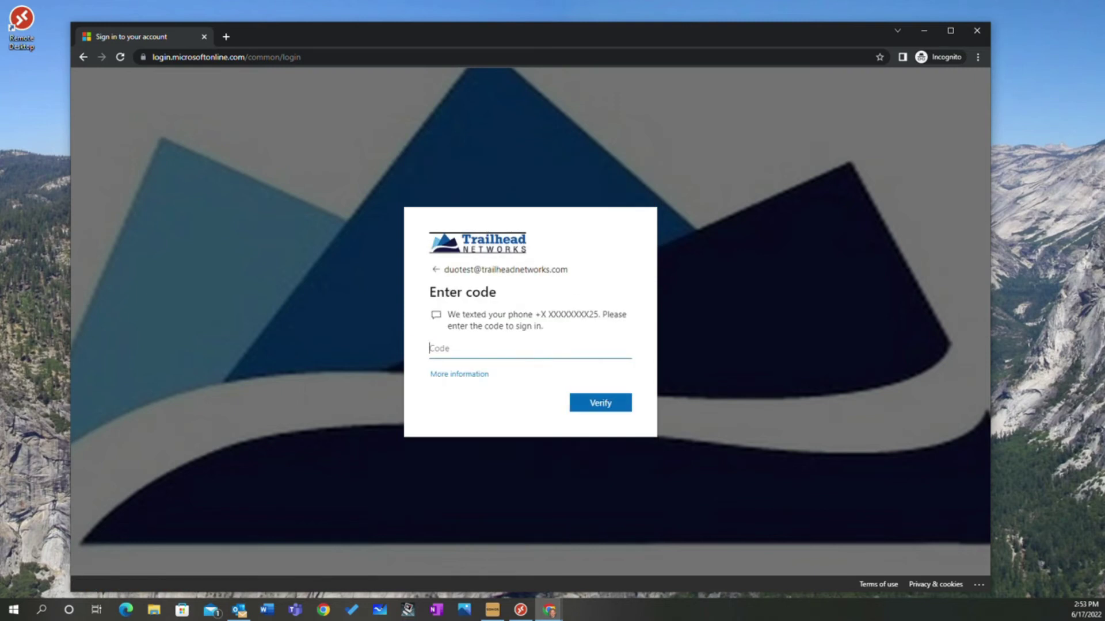
pyautogui.press('Return')
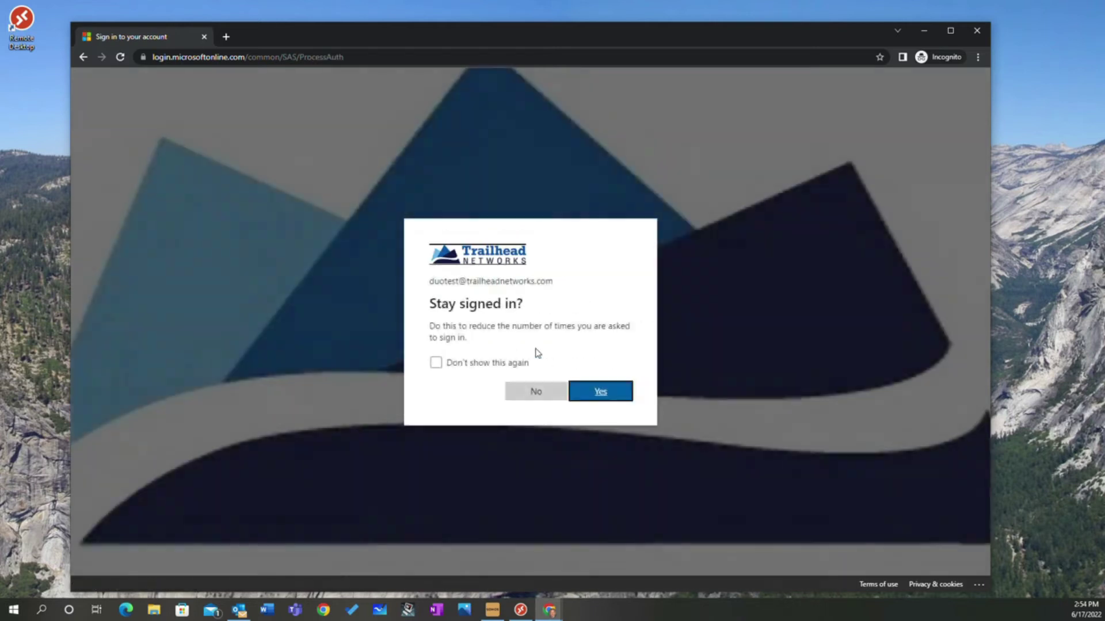
pyautogui.click(525, 398)
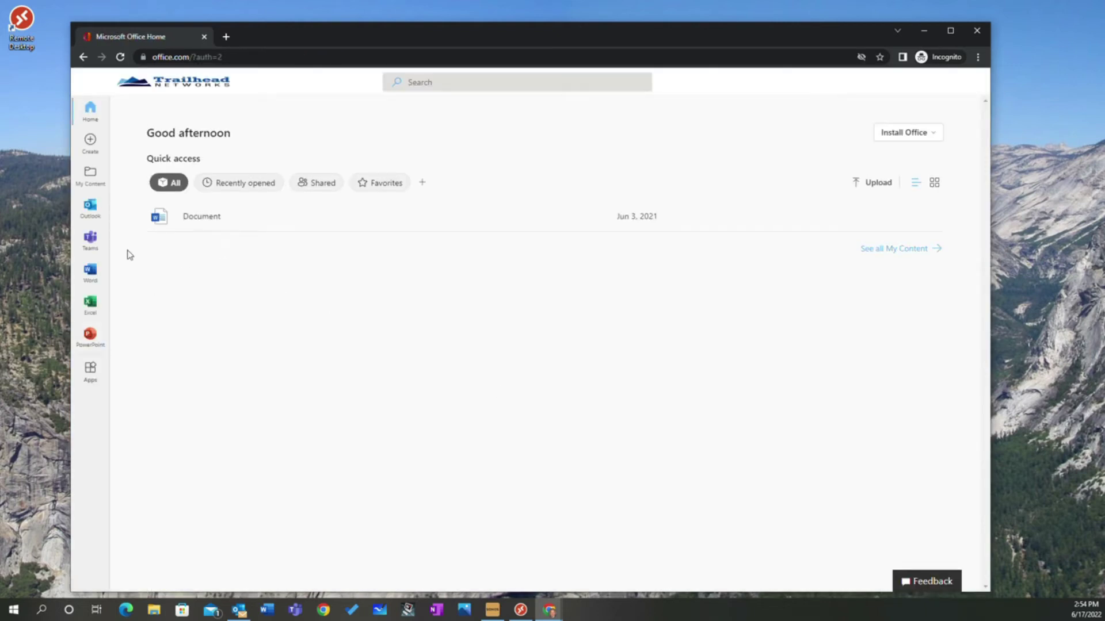
pyautogui.click(975, 82)
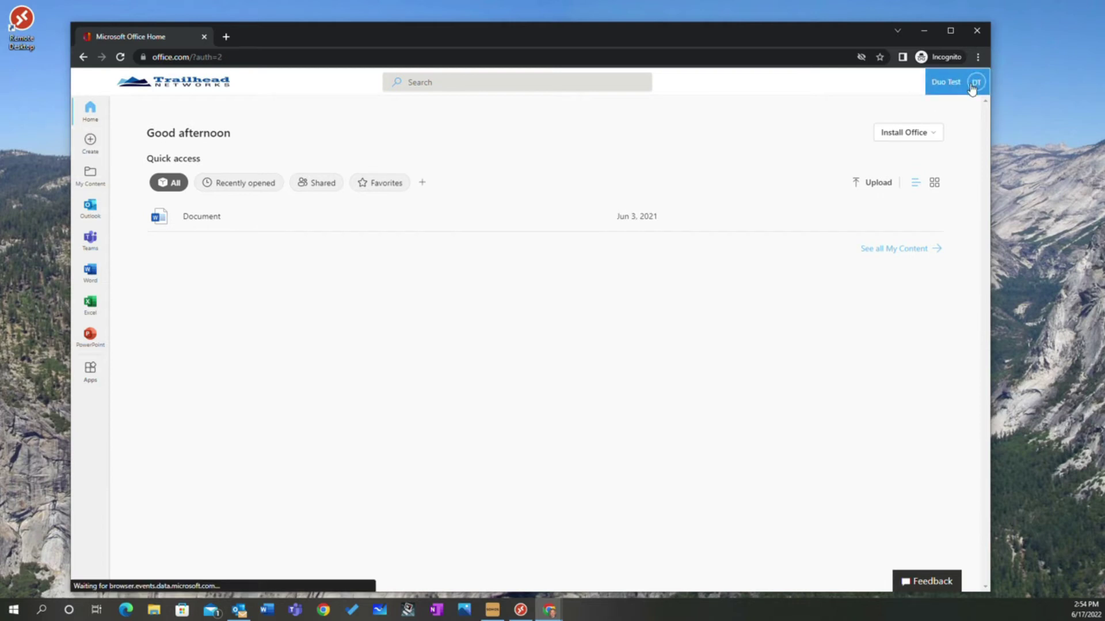
pyautogui.click(967, 110)
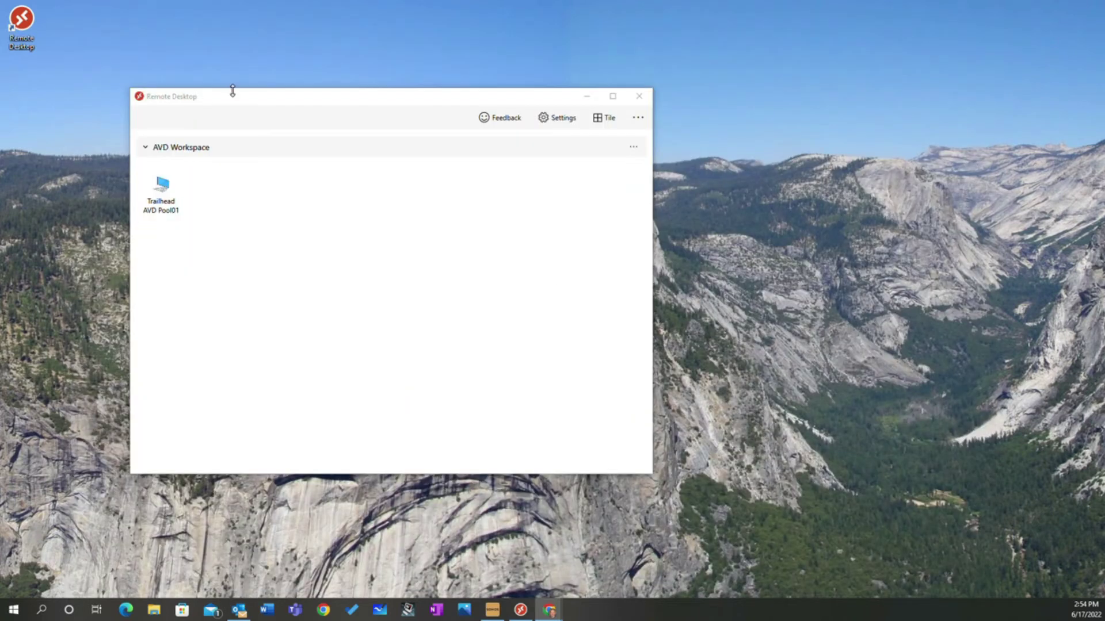
# Launch the Trailhead AVD Pool01 connection and enter the new password.
pyautogui.moveTo(237, 102); pyautogui.dragTo(282, 100)
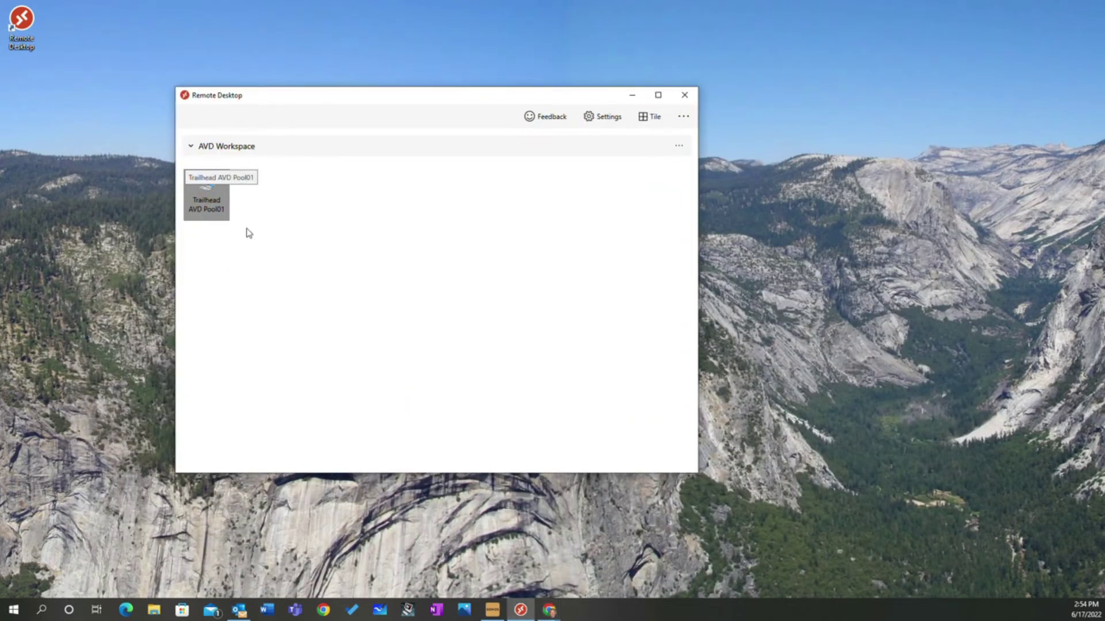
pyautogui.doubleClick(209, 196)
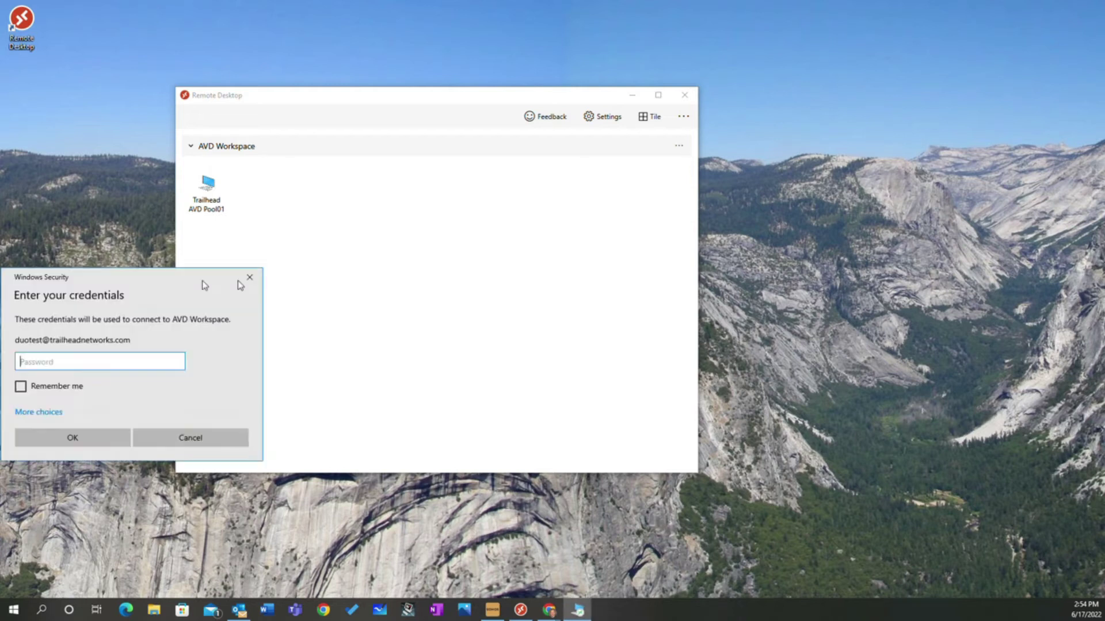
pyautogui.write('•••••••')
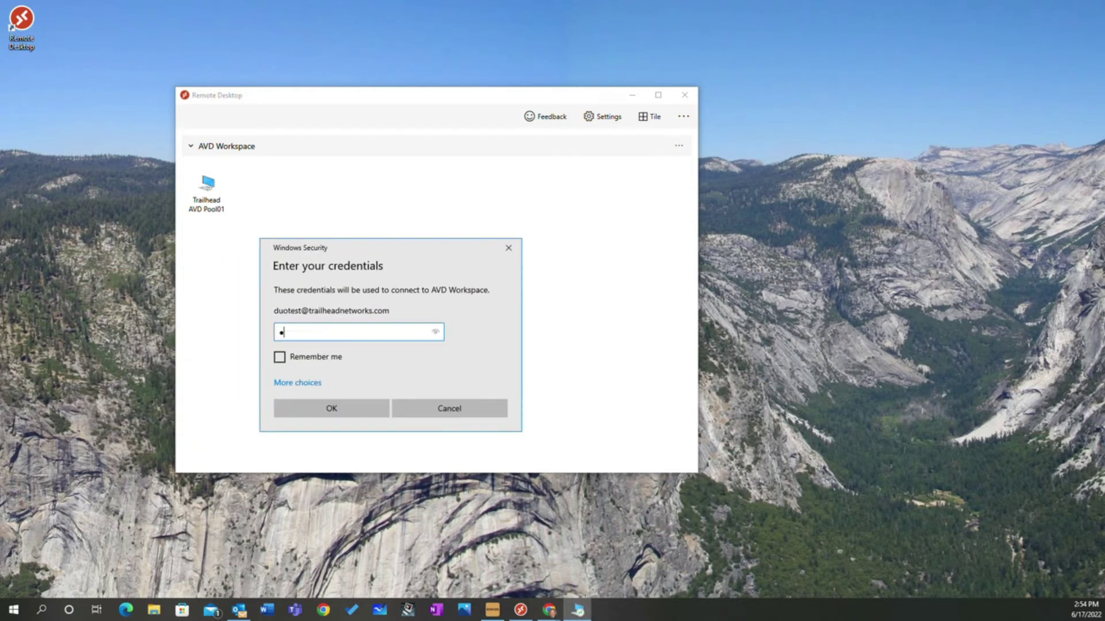
pyautogui.write('••••')
pyautogui.press('Return')
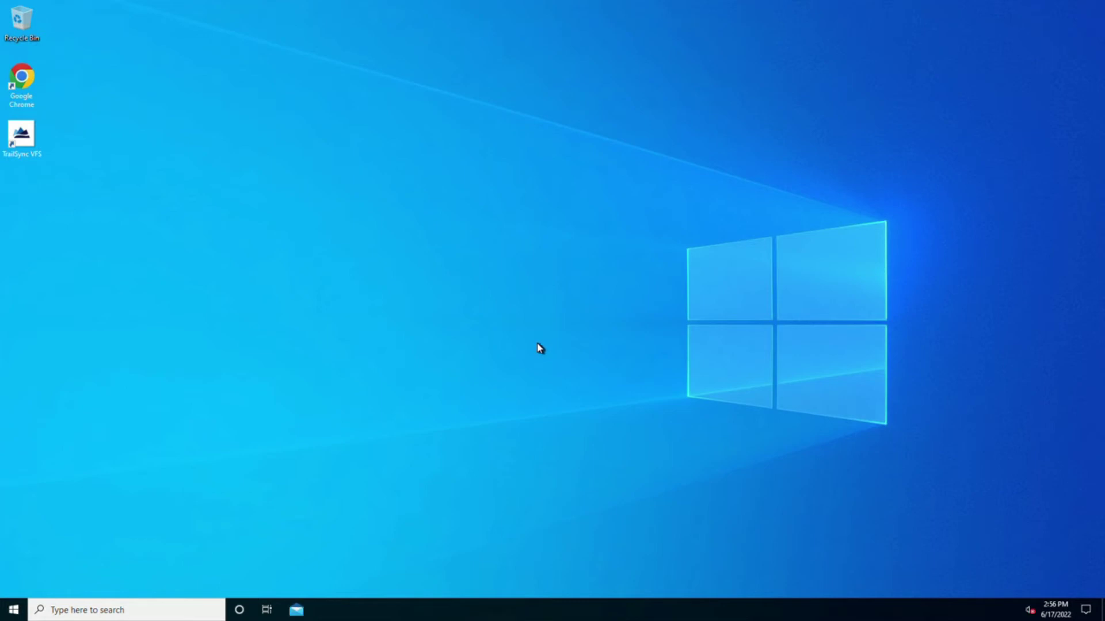
# Sign out of the remote session through the Start menu's account options.
pyautogui.click(13, 609)
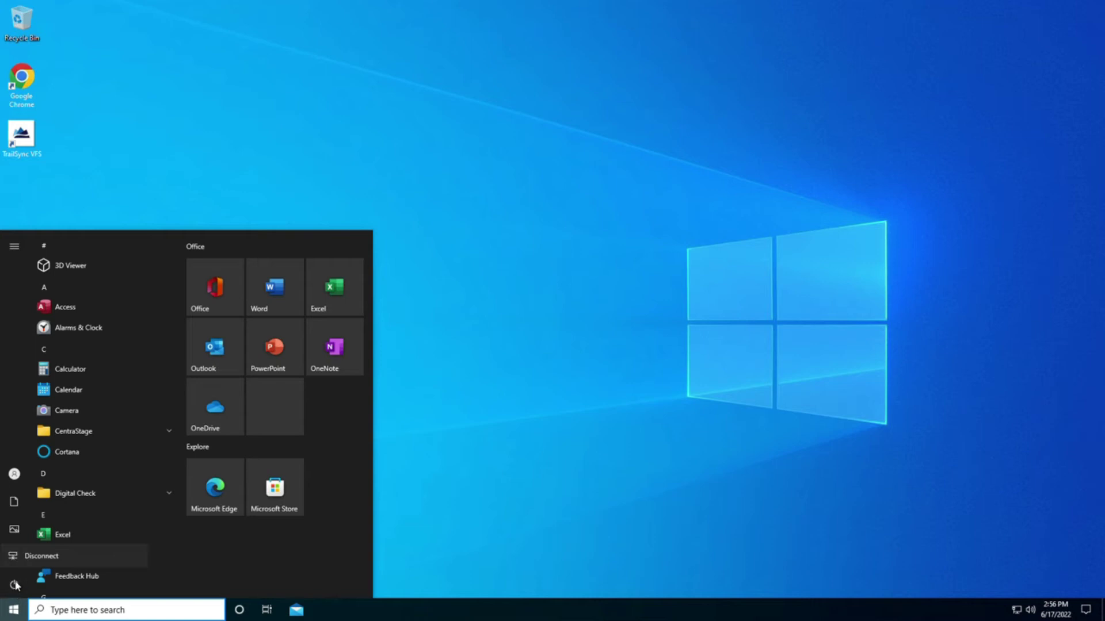
pyautogui.click(15, 474)
pyautogui.click(37, 445)
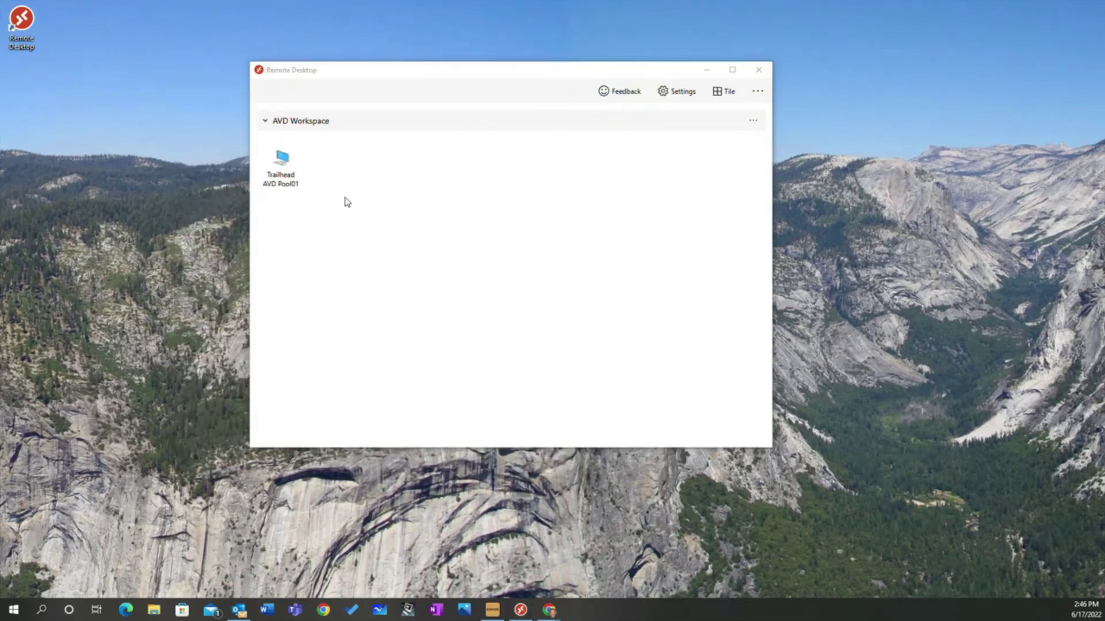
# Connect to Trailhead AVD Pool01 by entering the password in Windows Security and confirming with OK.
pyautogui.click(282, 165)
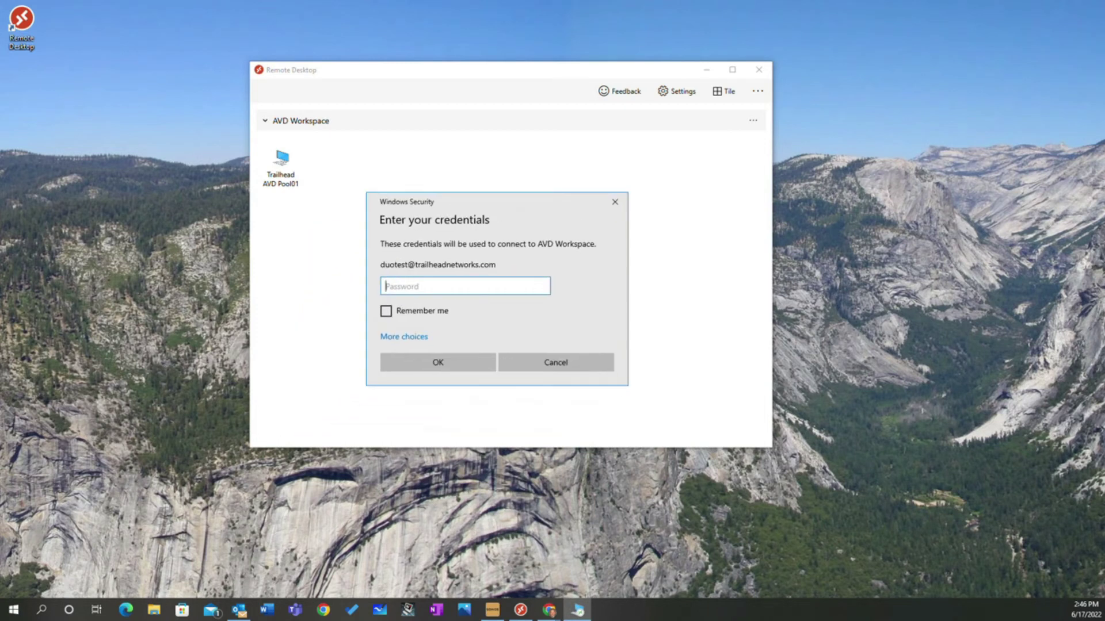
pyautogui.write('***********')
pyautogui.click(449, 362)
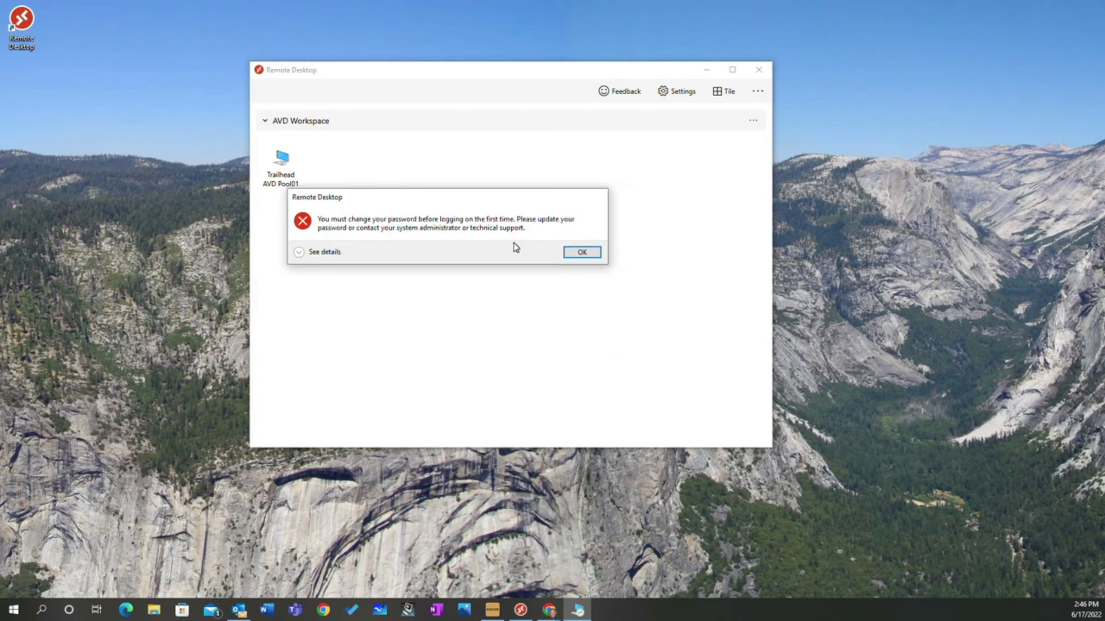
# Dismiss the error and unsubscribe from the AVD Workspace.
pyautogui.click(583, 254)
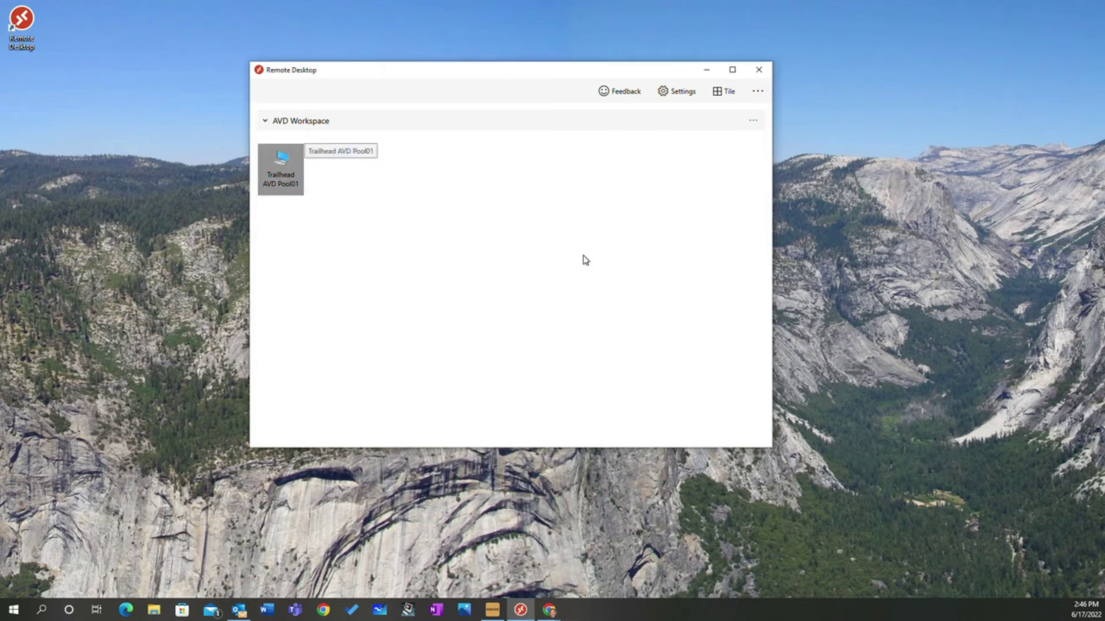
pyautogui.click(753, 122)
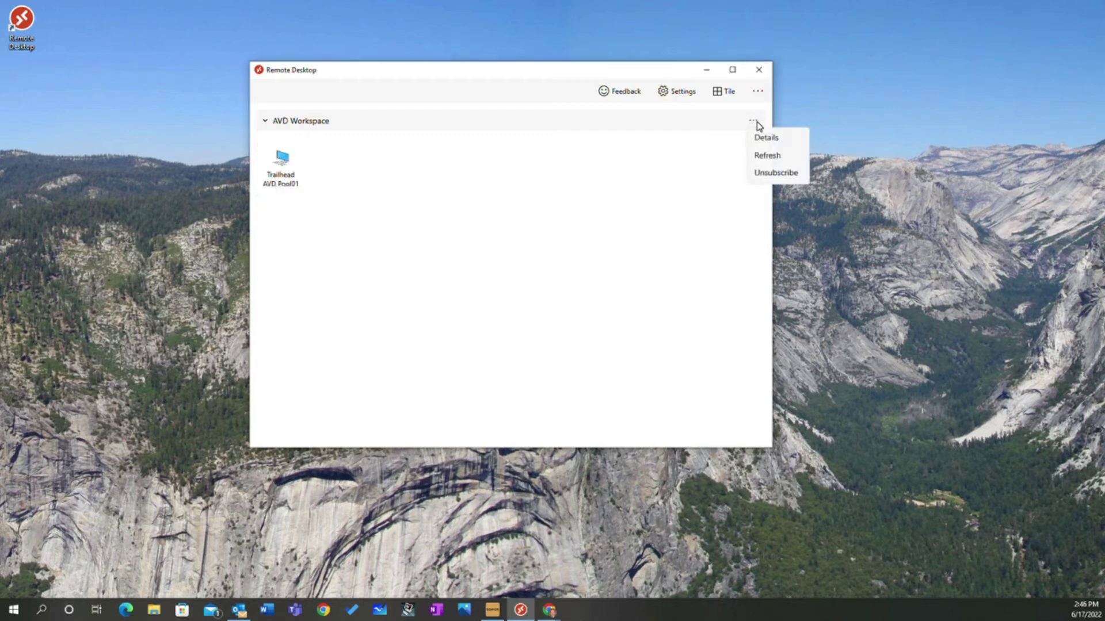
pyautogui.click(765, 173)
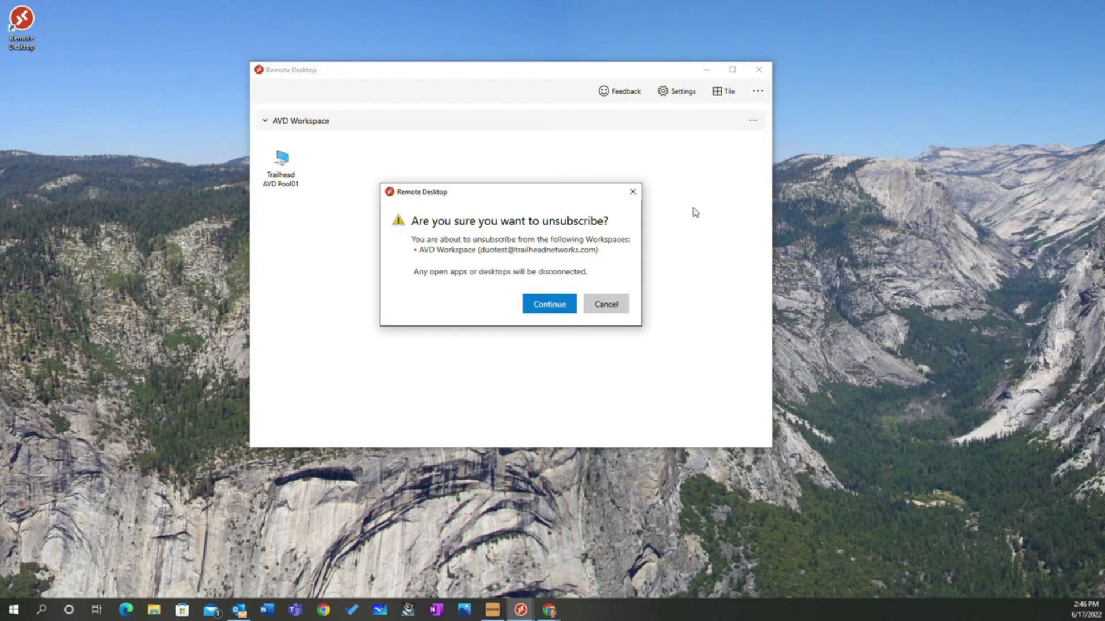
pyautogui.click(549, 304)
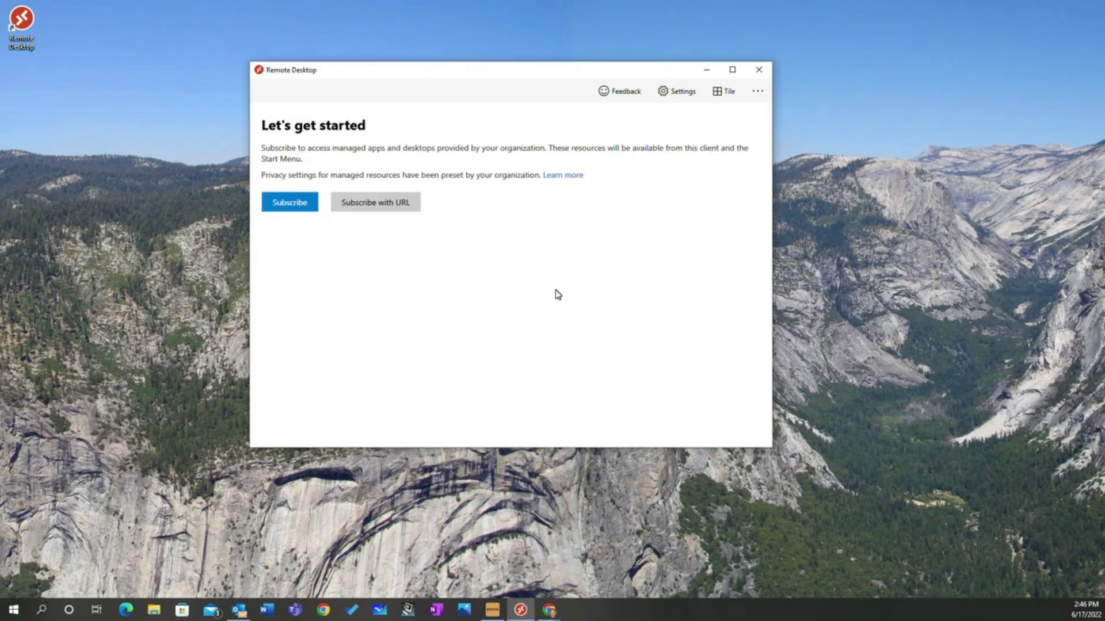
# Subscribe again, signing in with the work account's e-mail and current password.
pyautogui.click(288, 204)
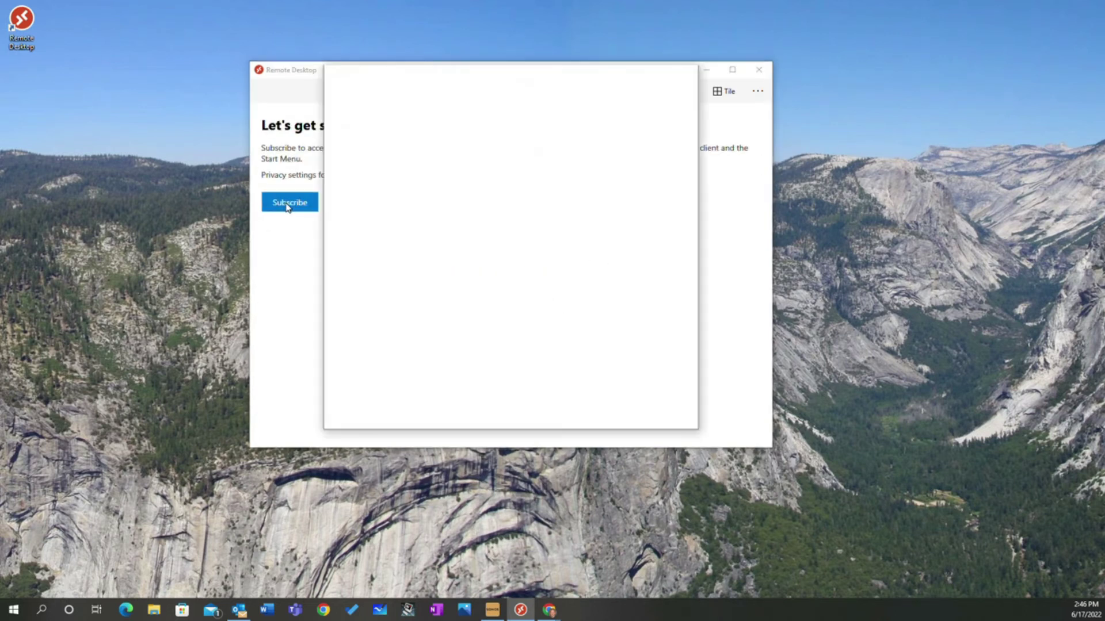
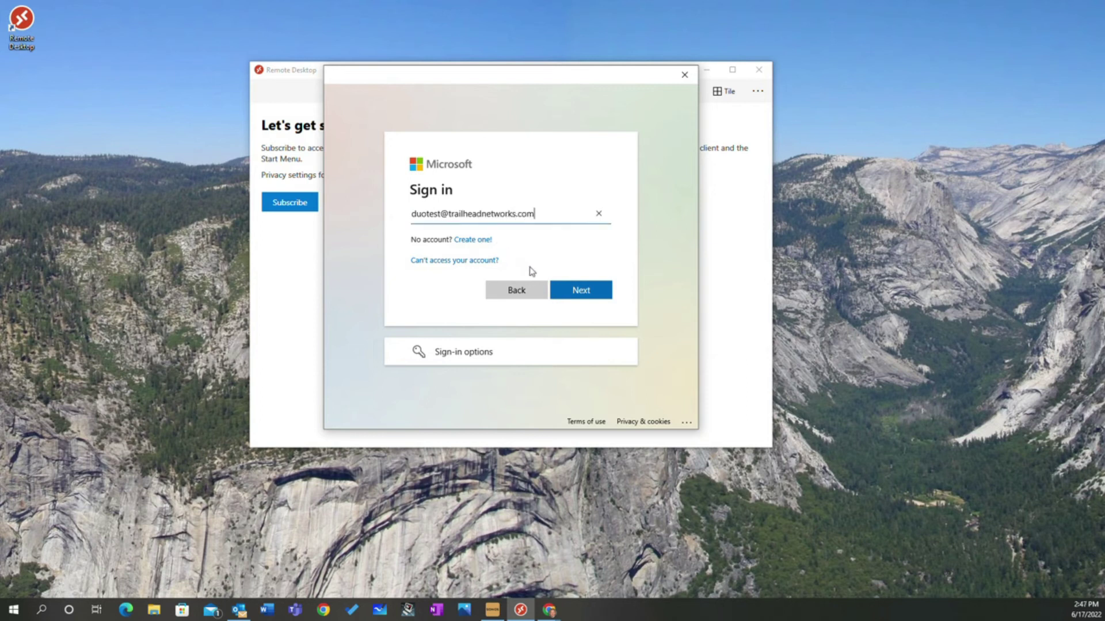
pyautogui.click(570, 292)
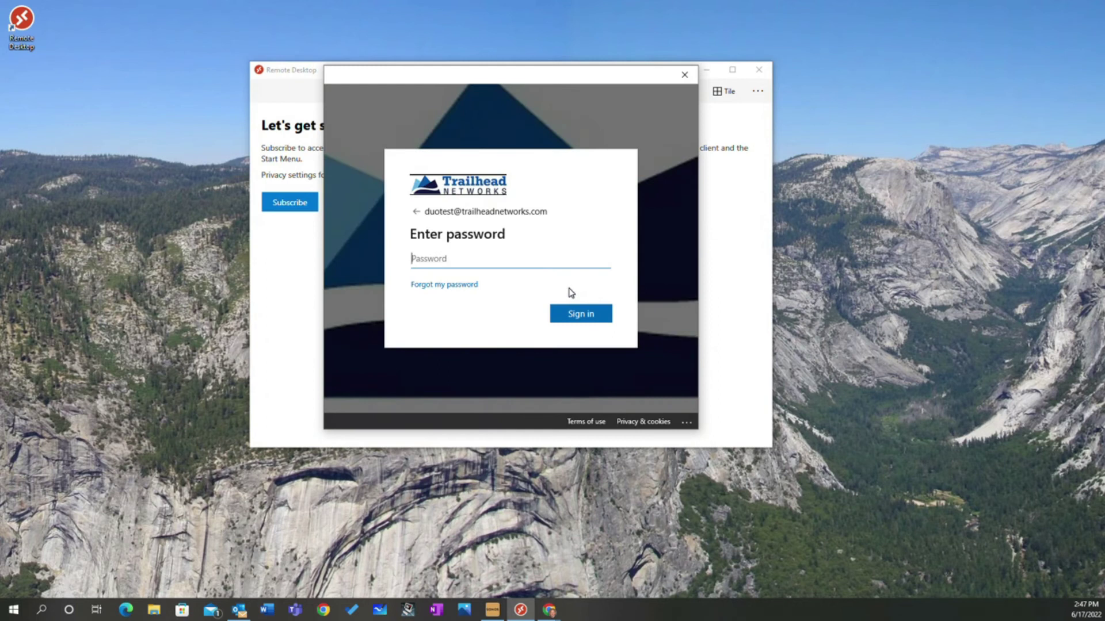
pyautogui.write('•••••••••••')
pyautogui.press('Return')
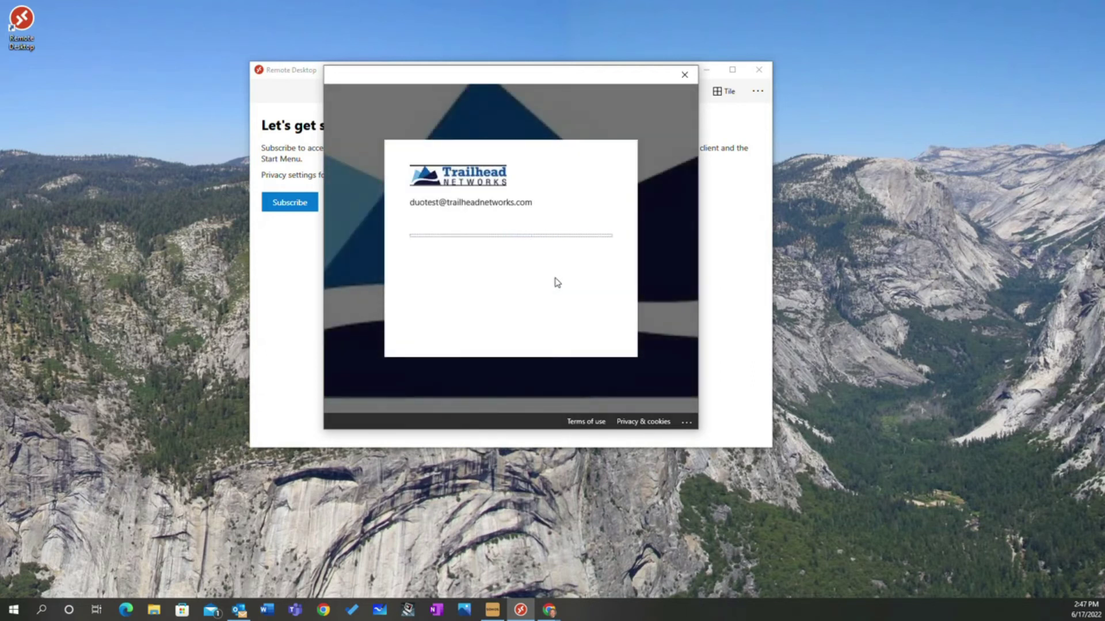
# Enter the current and new passwords, confirm the new one, and submit.
pyautogui.write('******************')
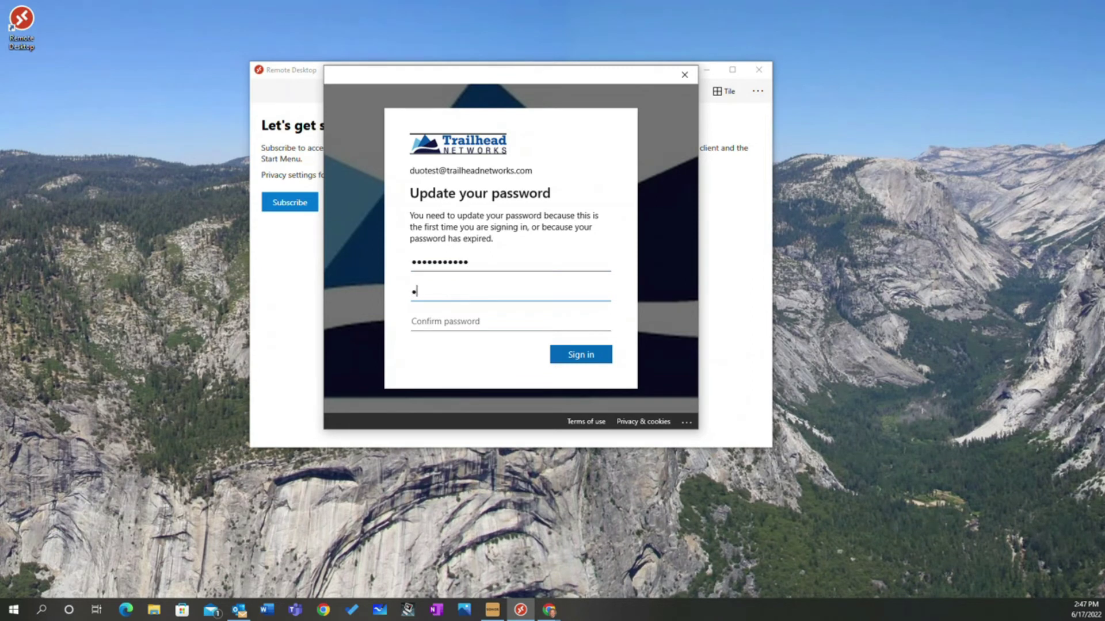
pyautogui.write('****')
pyautogui.press('Tab')
pyautogui.write('**********')
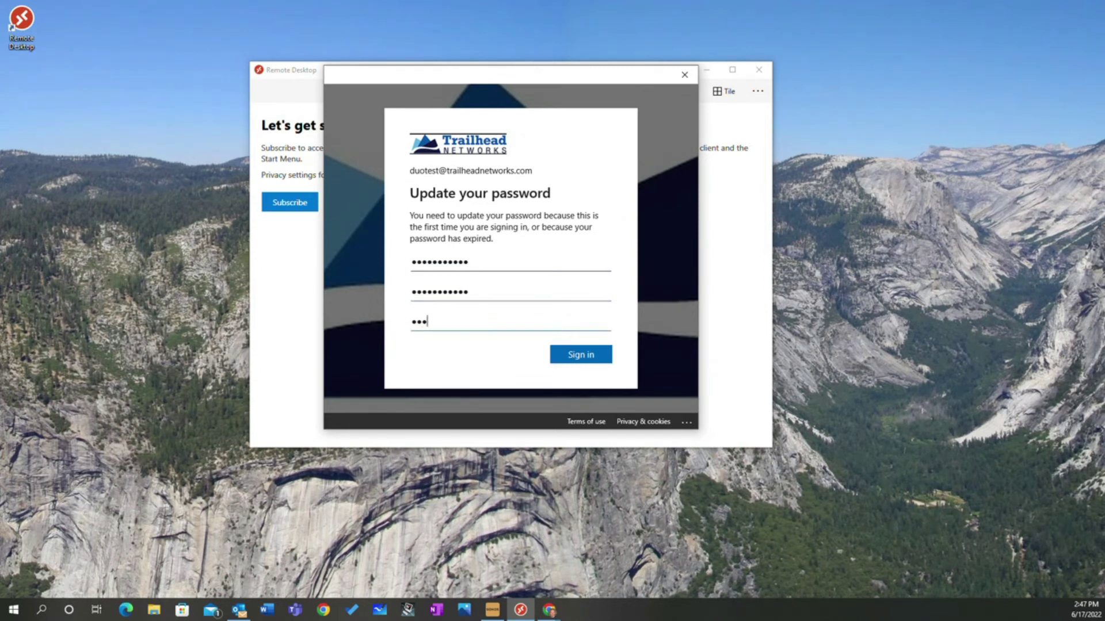
pyautogui.write('**')
pyautogui.click(582, 355)
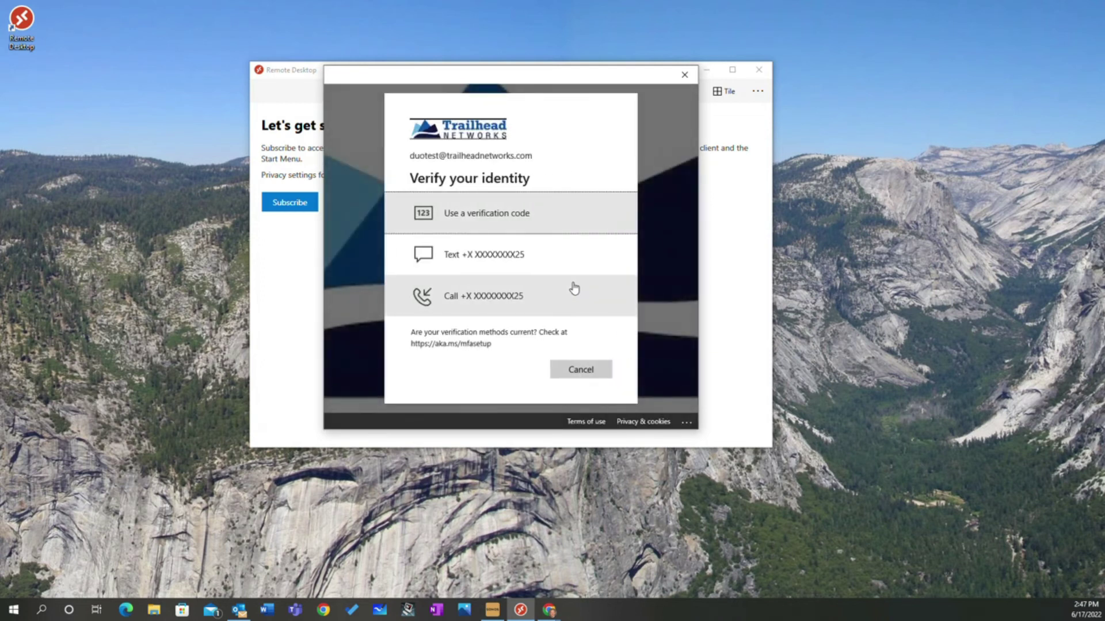
# Choose text-message verification and submit the received six-digit code.
pyautogui.click(539, 261)
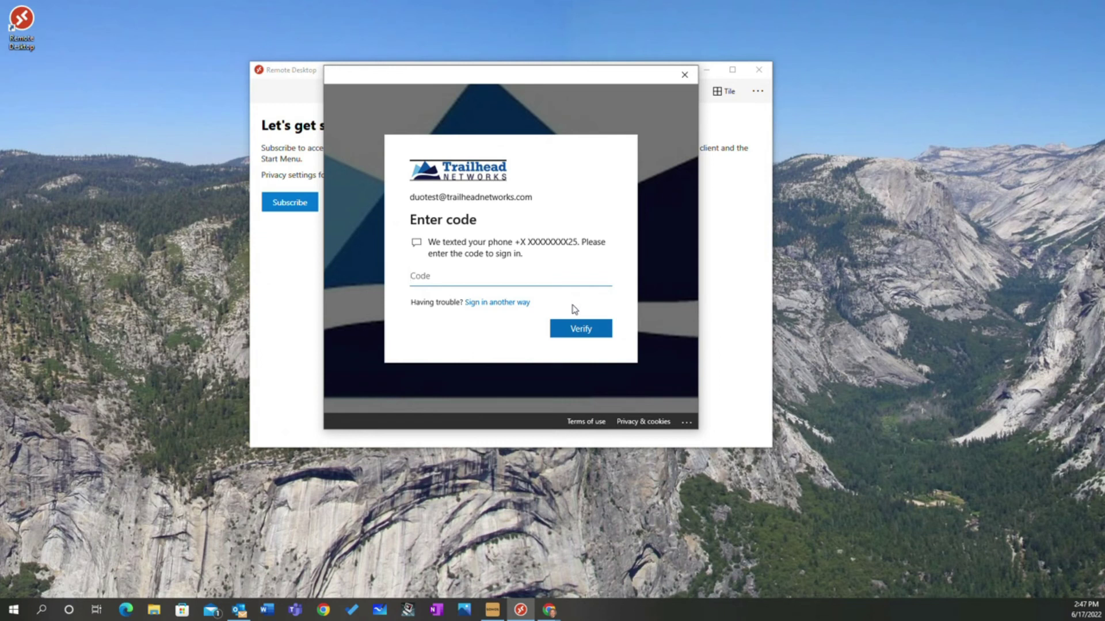
pyautogui.click(569, 333)
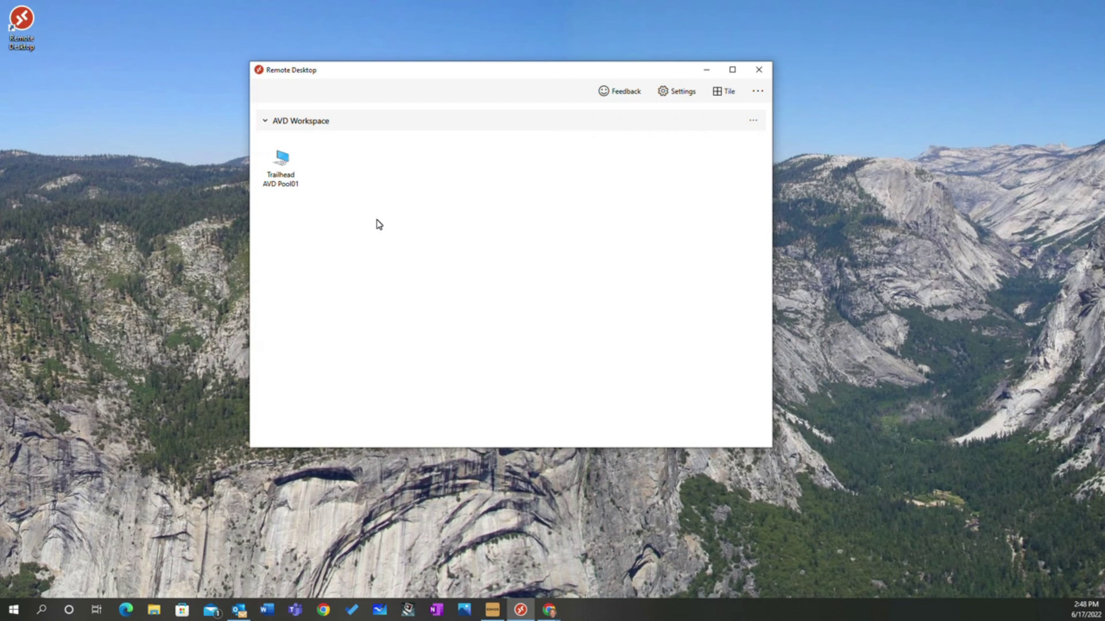
# Launch Trailhead AVD Pool01 and sign in with the new password at the credentials prompt.
pyautogui.doubleClick(284, 177)
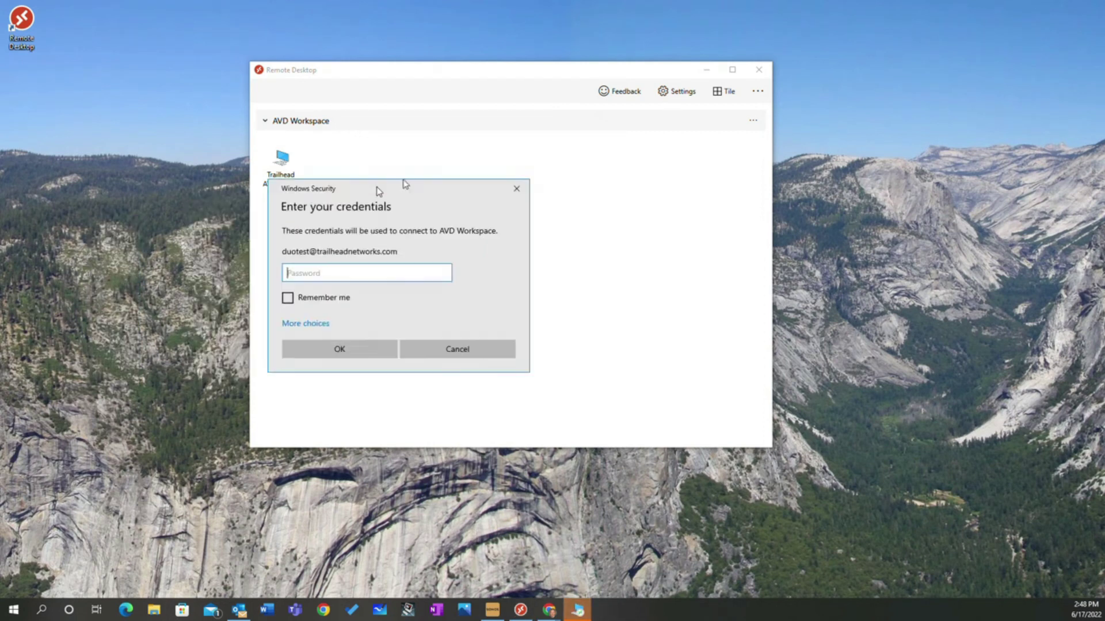
pyautogui.moveTo(378, 192); pyautogui.dragTo(503, 171)
pyautogui.write('********')
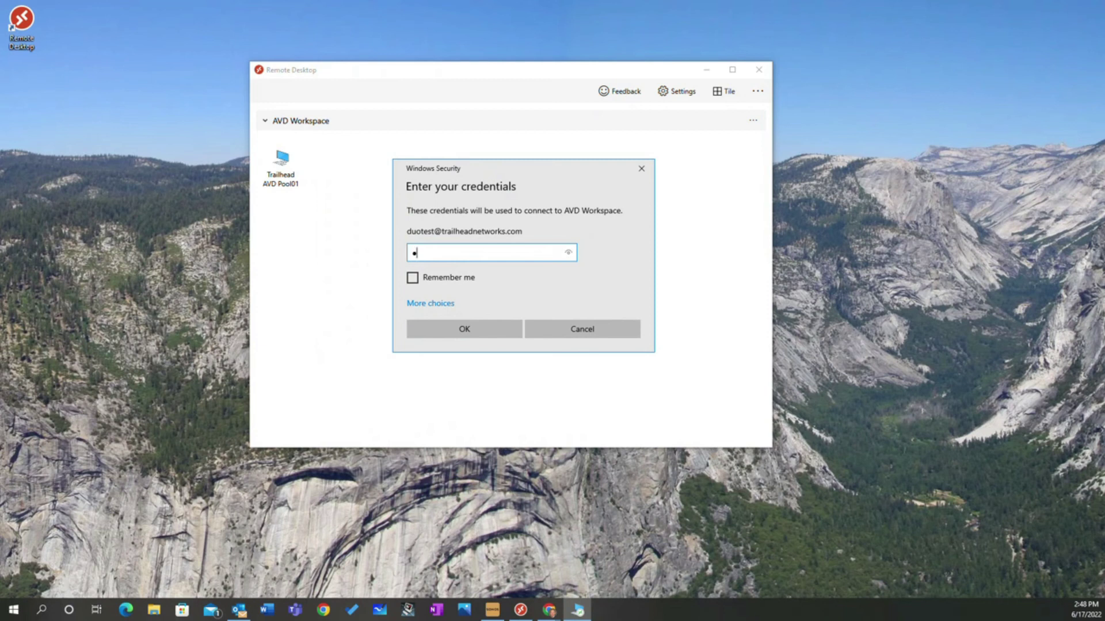
pyautogui.write('***')
pyautogui.press('Return')
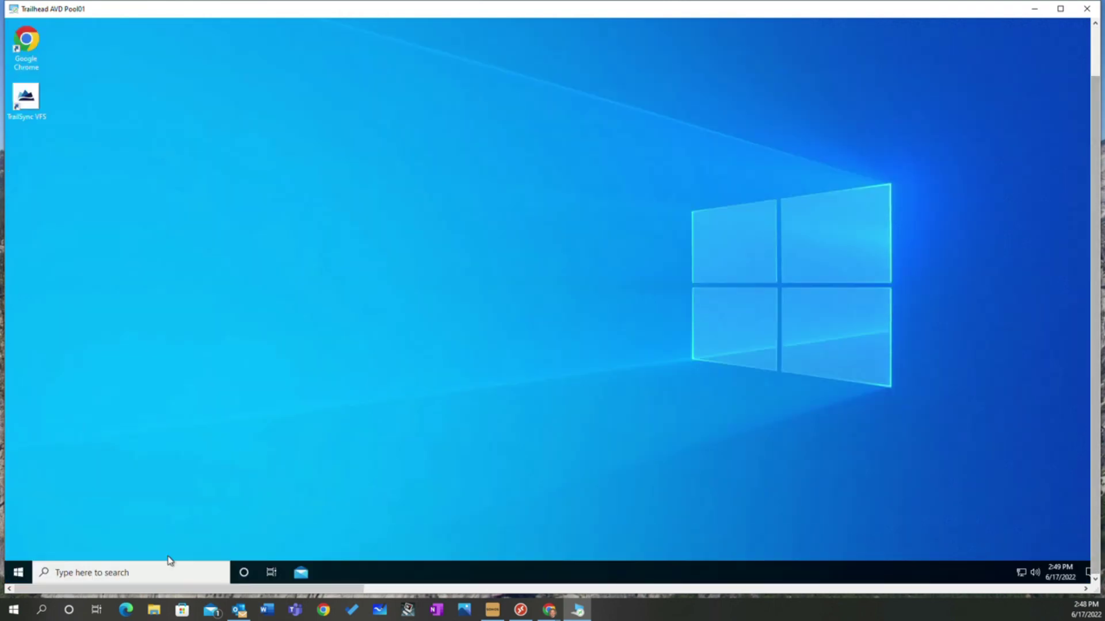
# Sign out of the Trailhead AVD Pool01 remote Windows session through the Start menu's user account options.
pyautogui.click(18, 572)
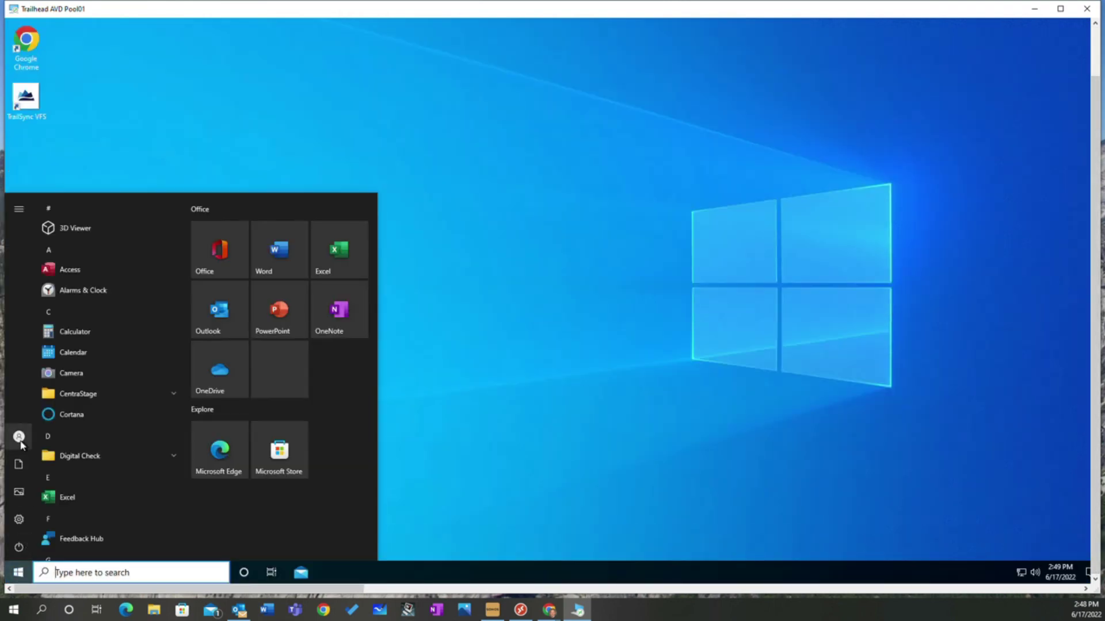
pyautogui.click(19, 437)
pyautogui.click(44, 406)
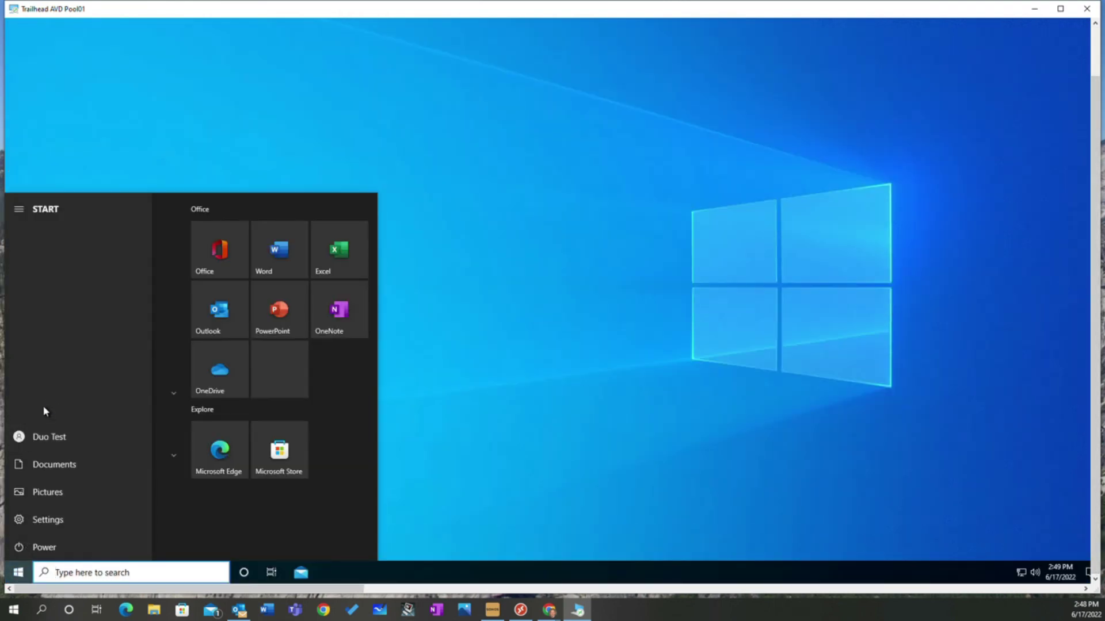